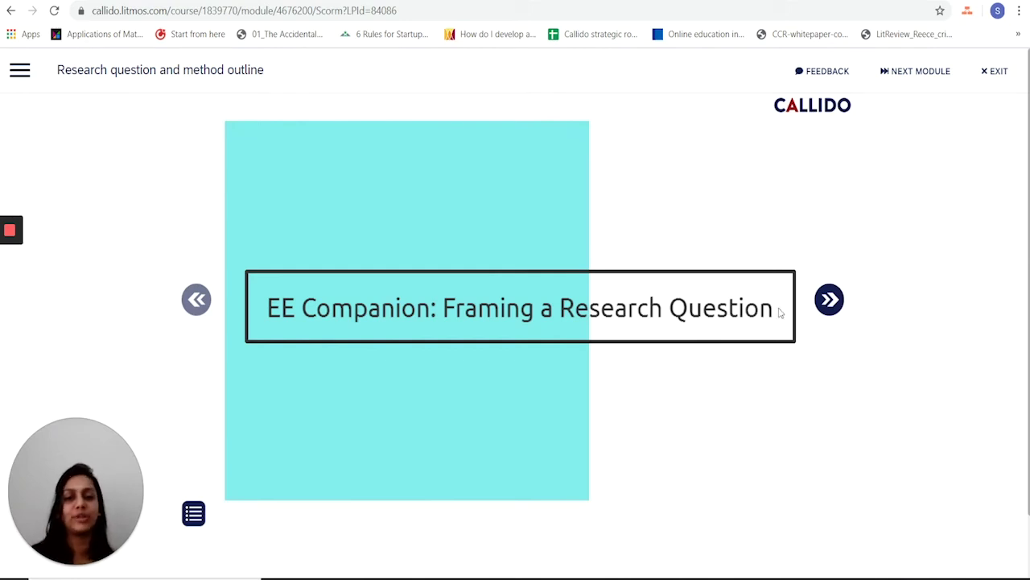
# Step: Choose the picking essay type and topic substep and advance to the essay type question
pyautogui.click(829, 302)
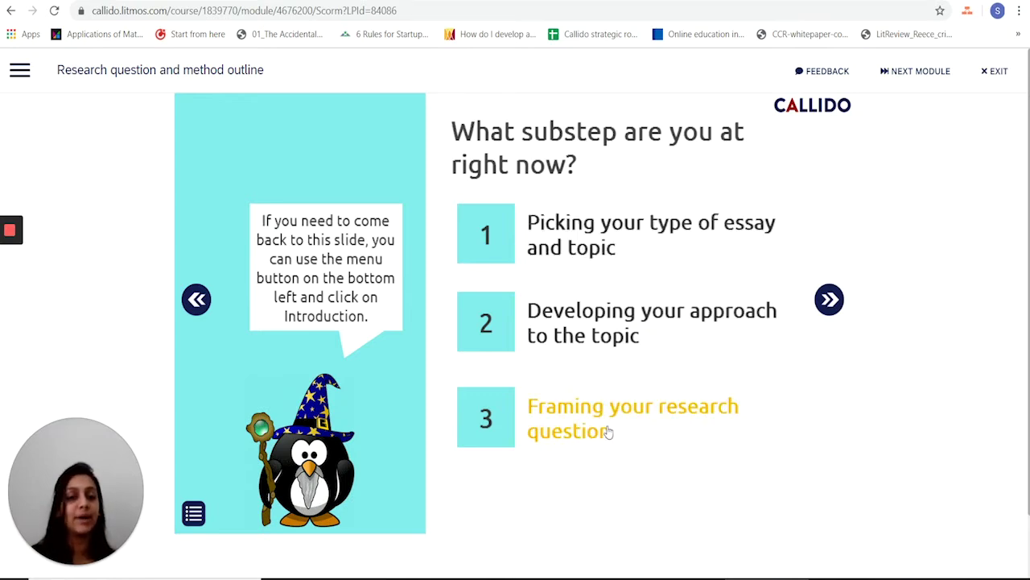
pyautogui.click(600, 262)
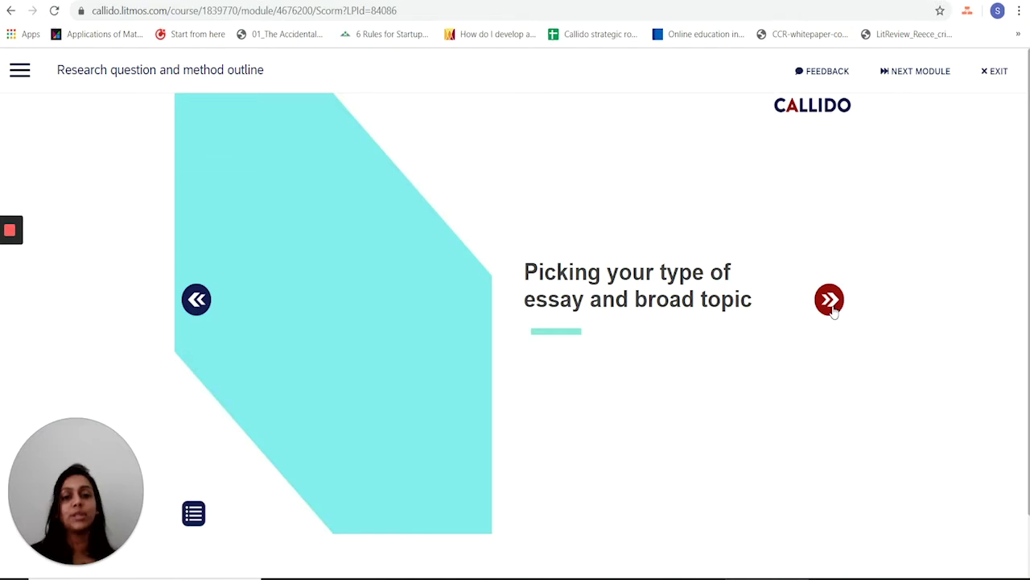
pyautogui.click(830, 301)
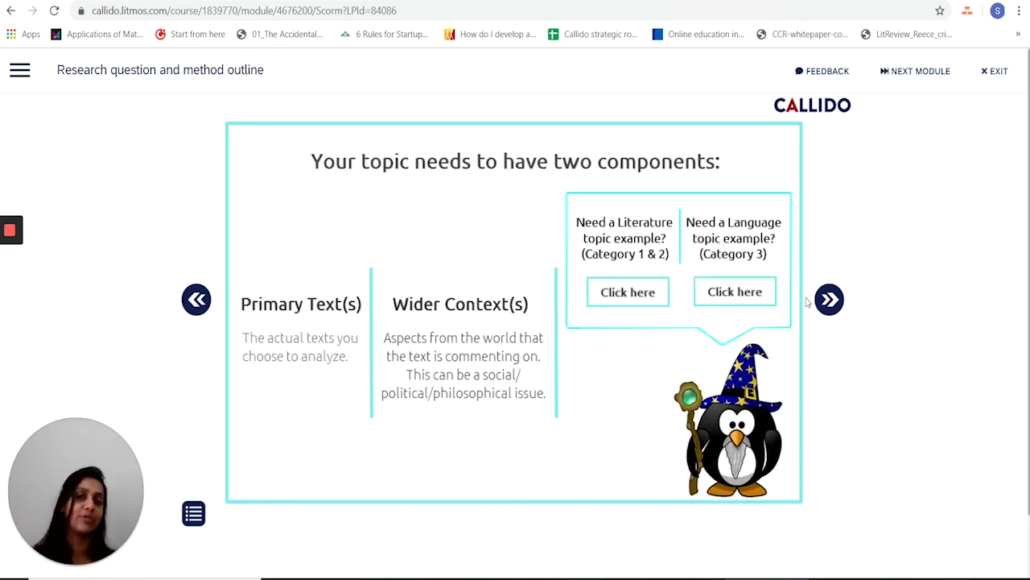
pyautogui.click(832, 304)
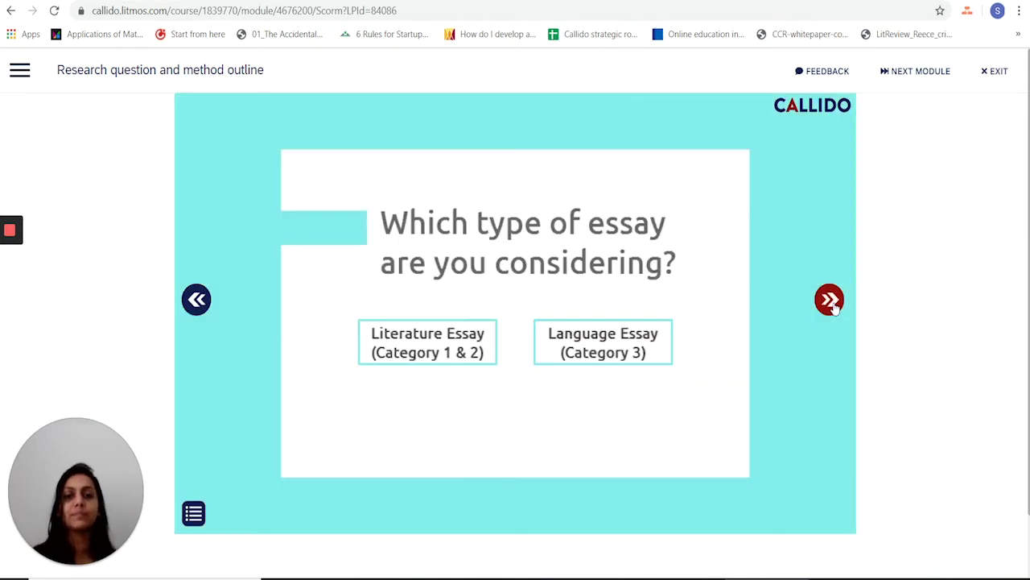
# Step: Choose a Literature essay for exploring a political, social or philosophical issue
pyautogui.click(434, 341)
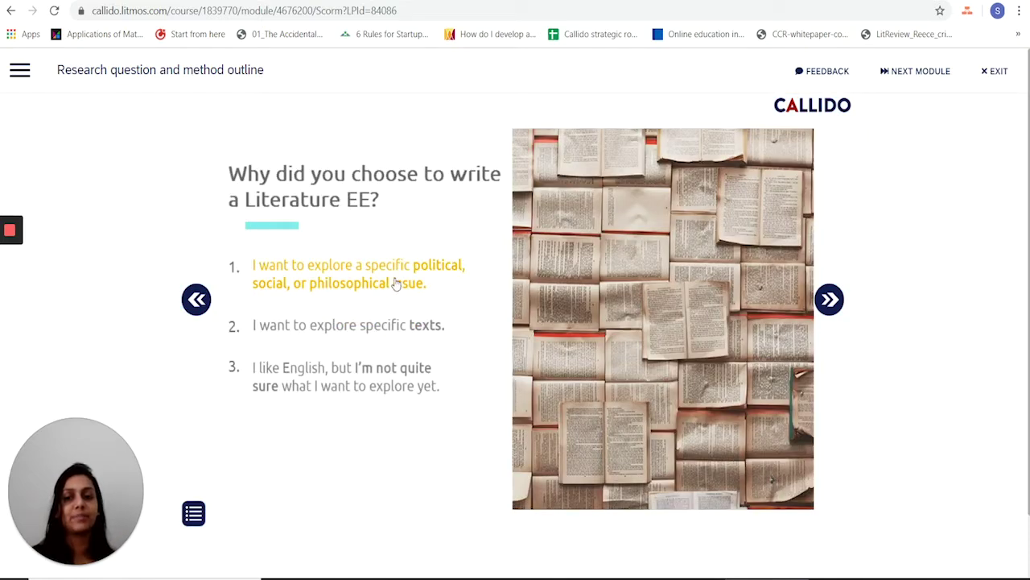
pyautogui.click(396, 282)
pyautogui.click(416, 206)
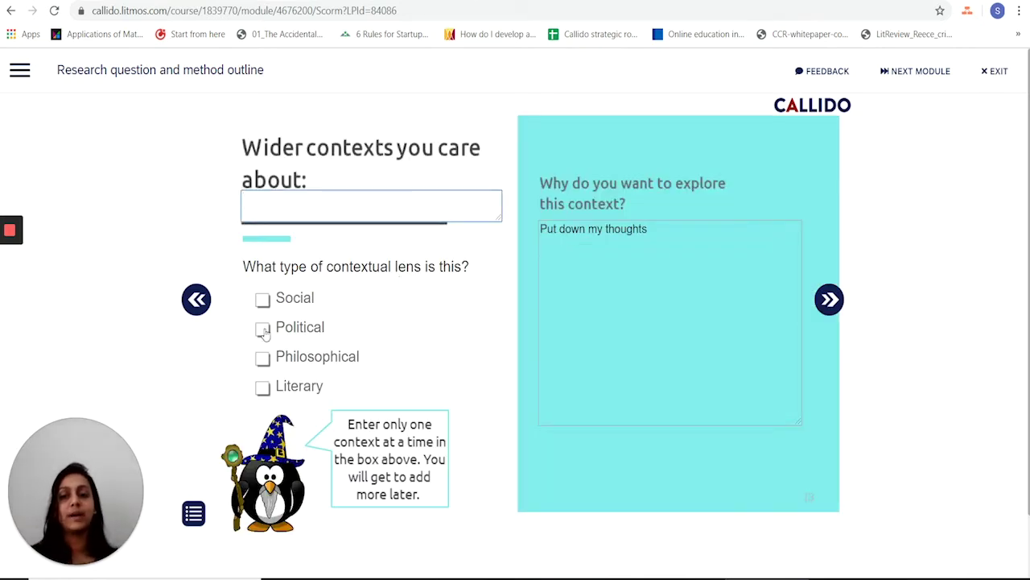
# Step: Enter 'social' as a wider context with the Social lens ticked
pyautogui.click(262, 300)
pyautogui.click(349, 210)
pyautogui.write('social')
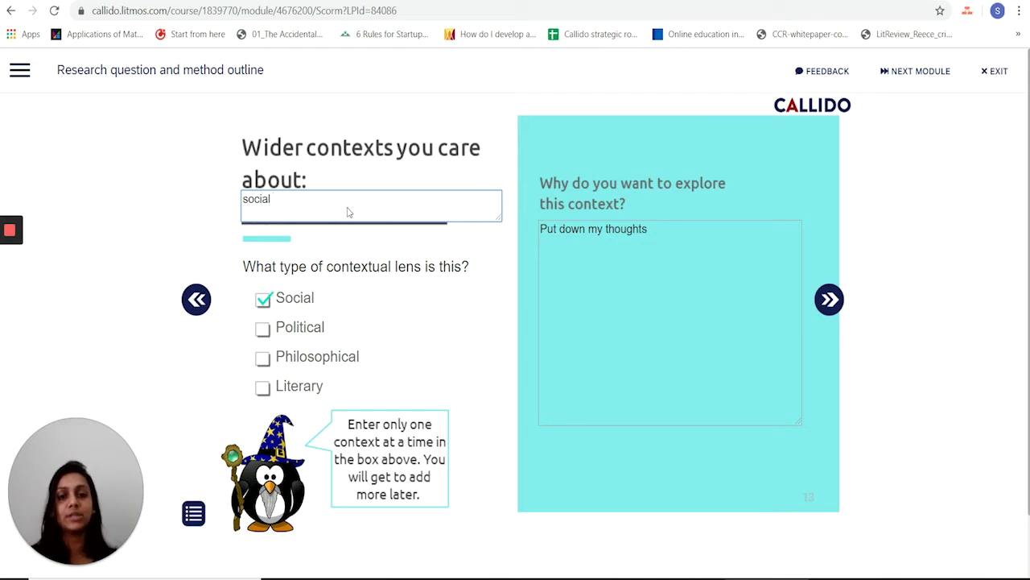
pyautogui.click(776, 283)
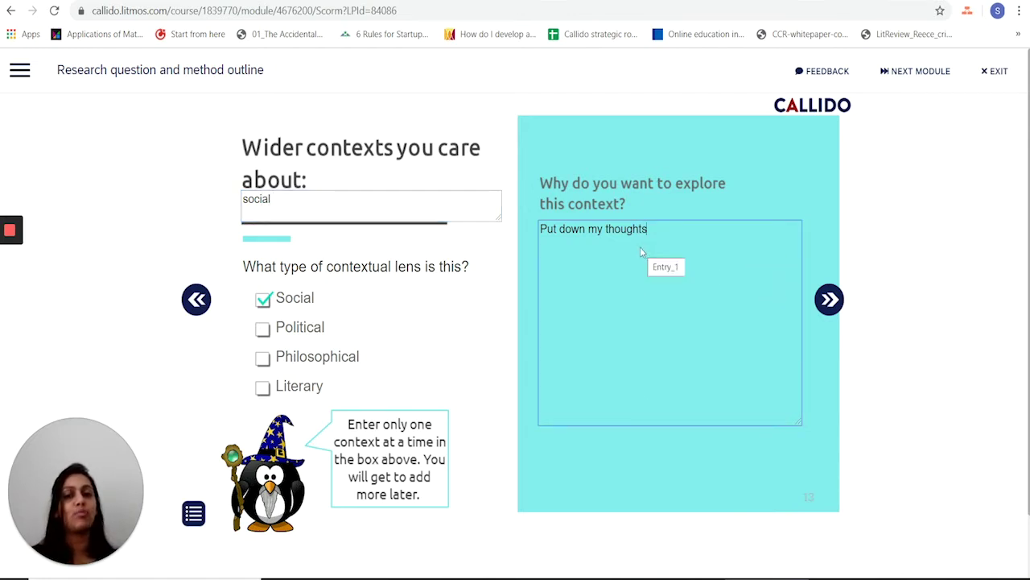
pyautogui.click(829, 299)
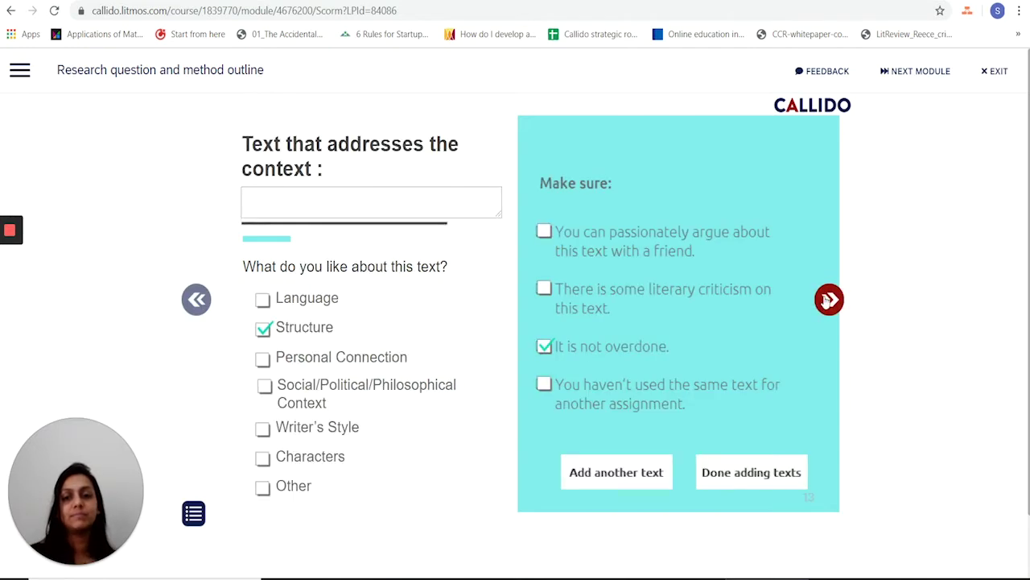
# Step: Add texts 'thoughts' and 'context', confirming argument and criticism for 'context', then finish adding texts
pyautogui.click(390, 207)
pyautogui.write('thought')
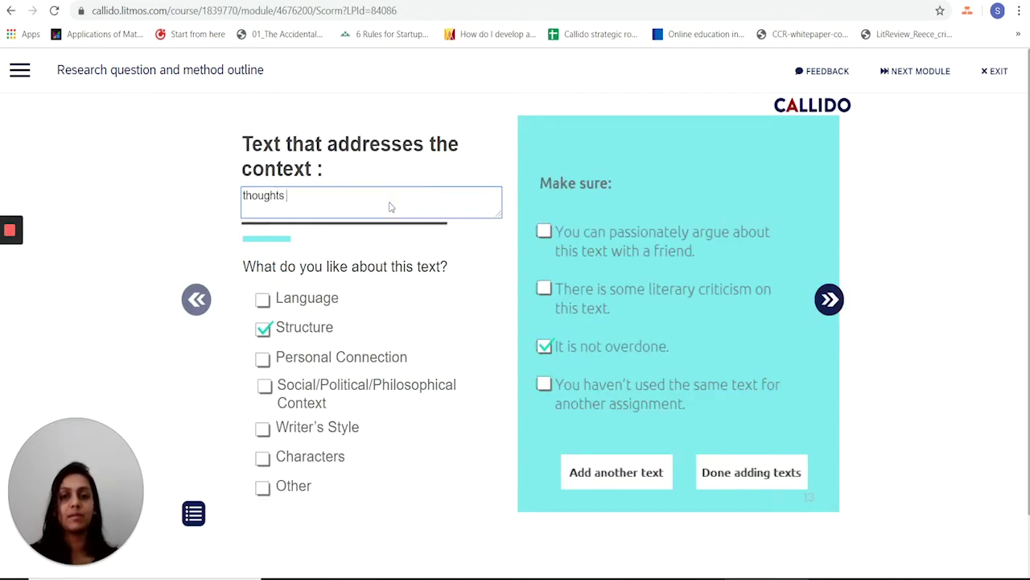
pyautogui.write('s')
pyautogui.click(819, 303)
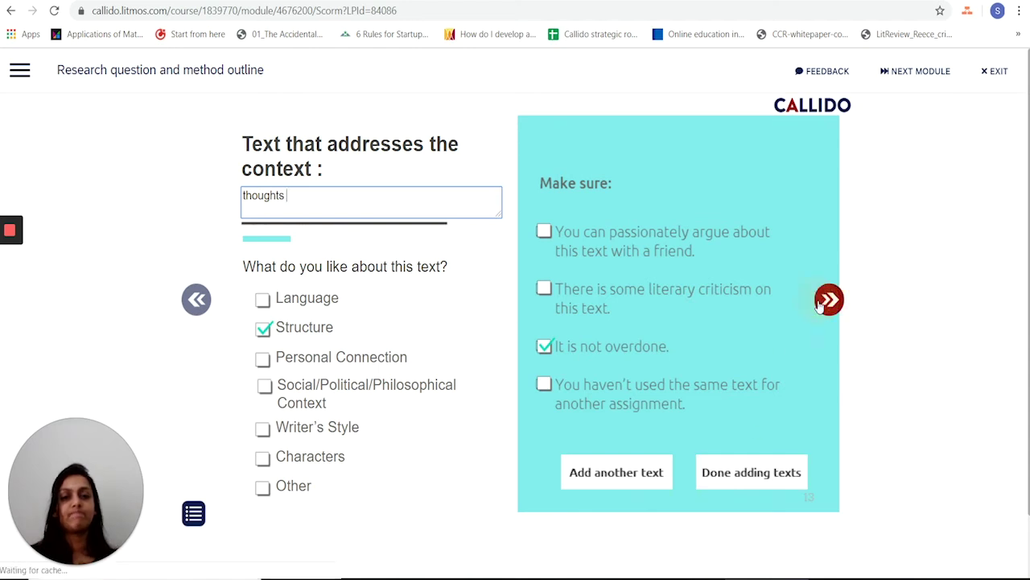
pyautogui.click(438, 211)
pyautogui.write('context')
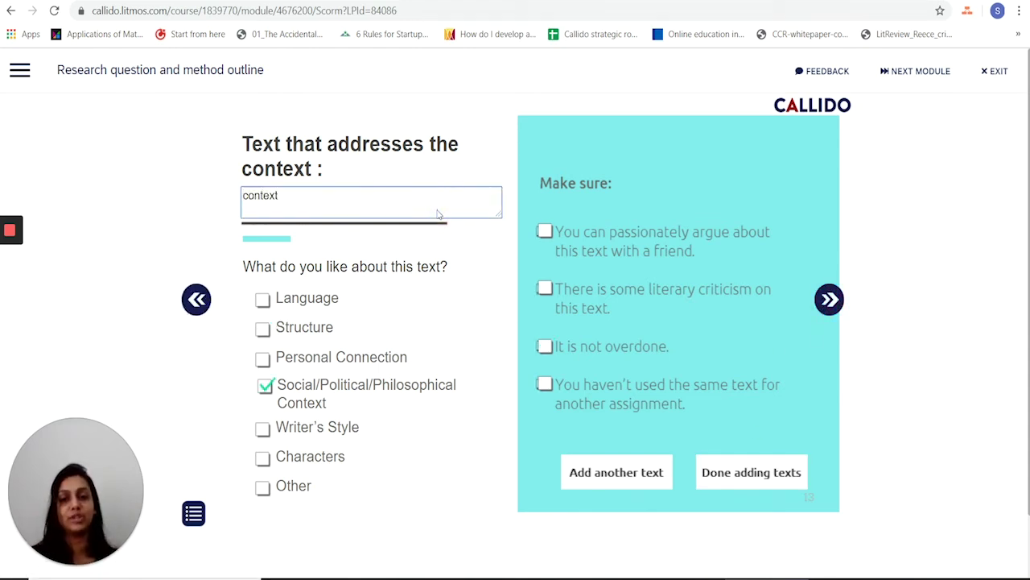
pyautogui.click(545, 232)
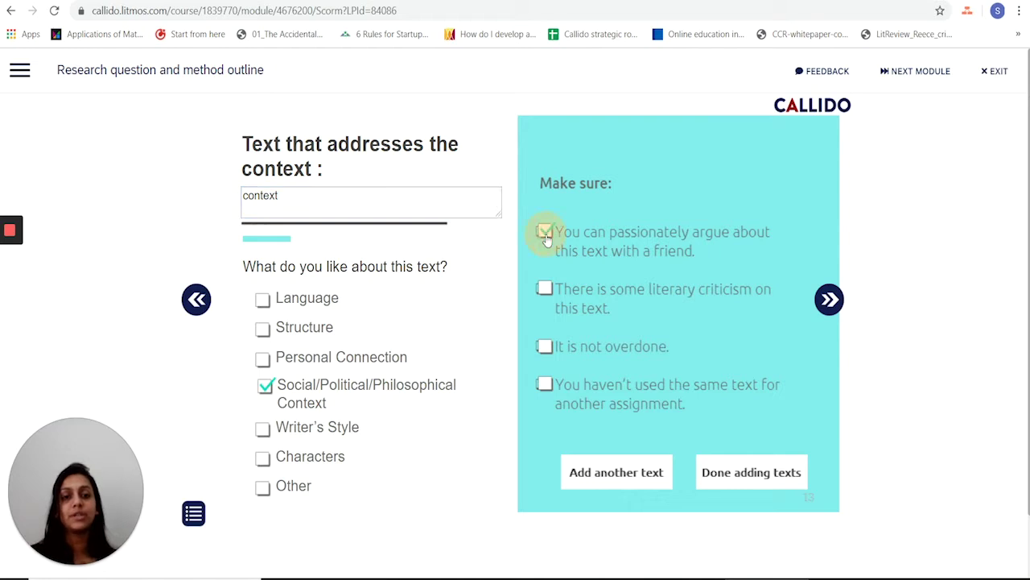
pyautogui.click(546, 298)
pyautogui.click(829, 299)
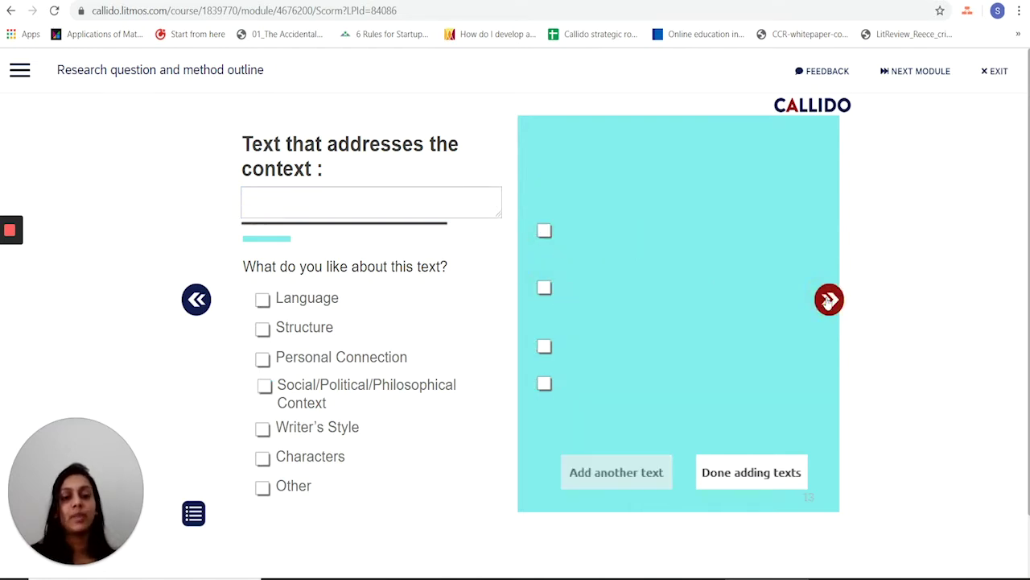
pyautogui.click(731, 473)
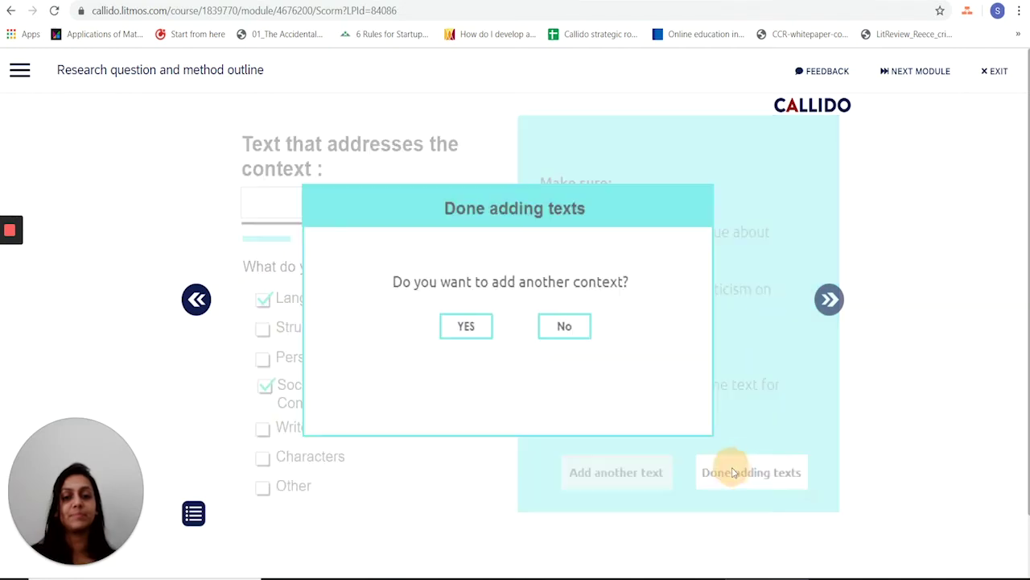
# Step: Decline another context, rank 'context' 1 and 'thoughts' 2, then advance past the top-picks summary
pyautogui.click(566, 325)
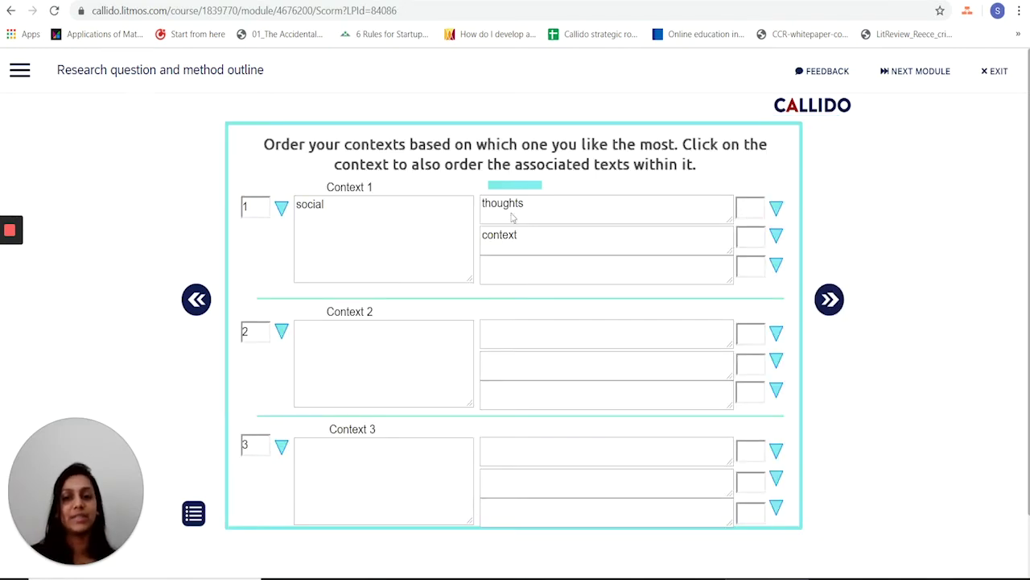
pyautogui.click(773, 208)
pyautogui.click(749, 251)
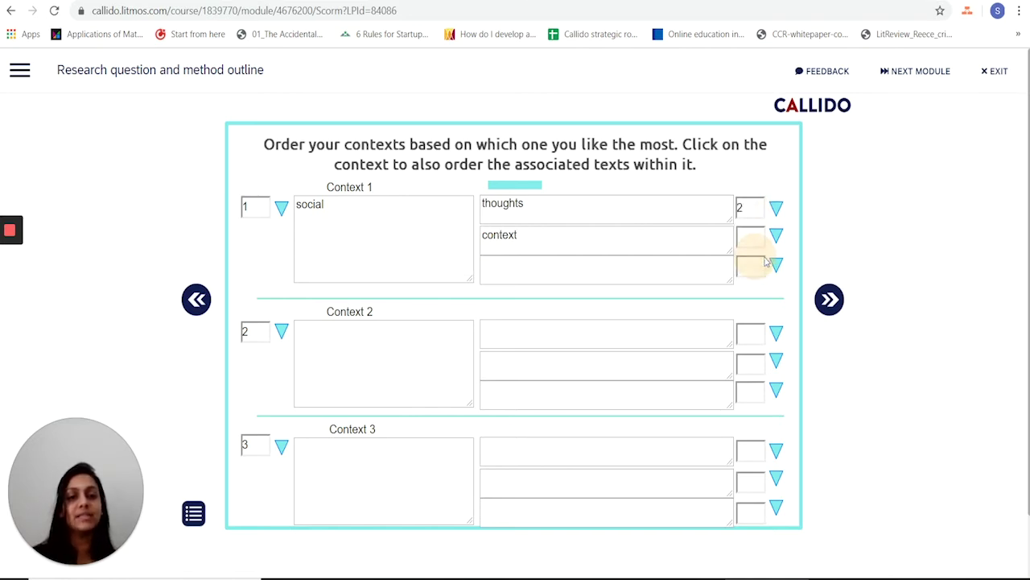
pyautogui.click(774, 235)
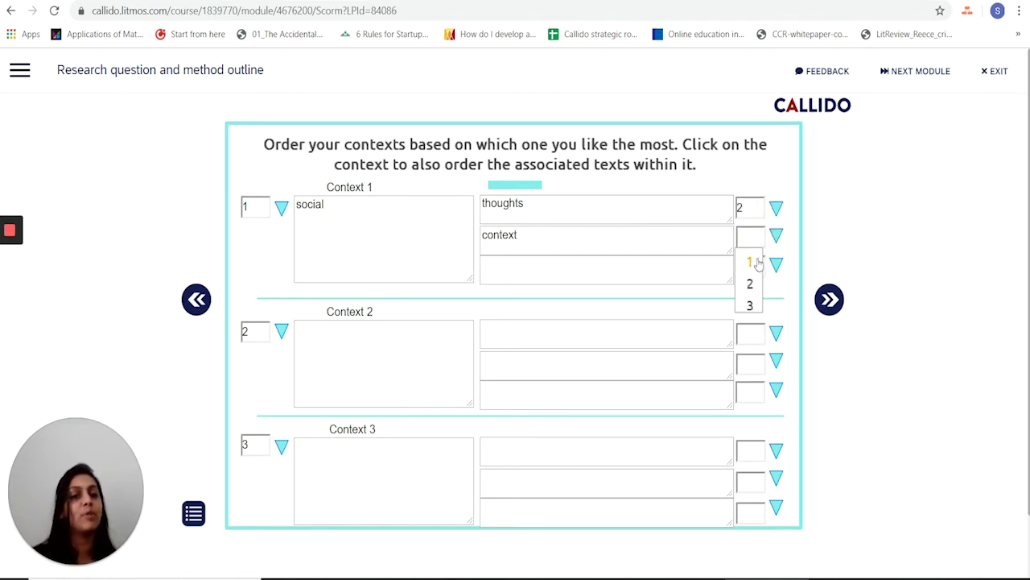
pyautogui.click(757, 261)
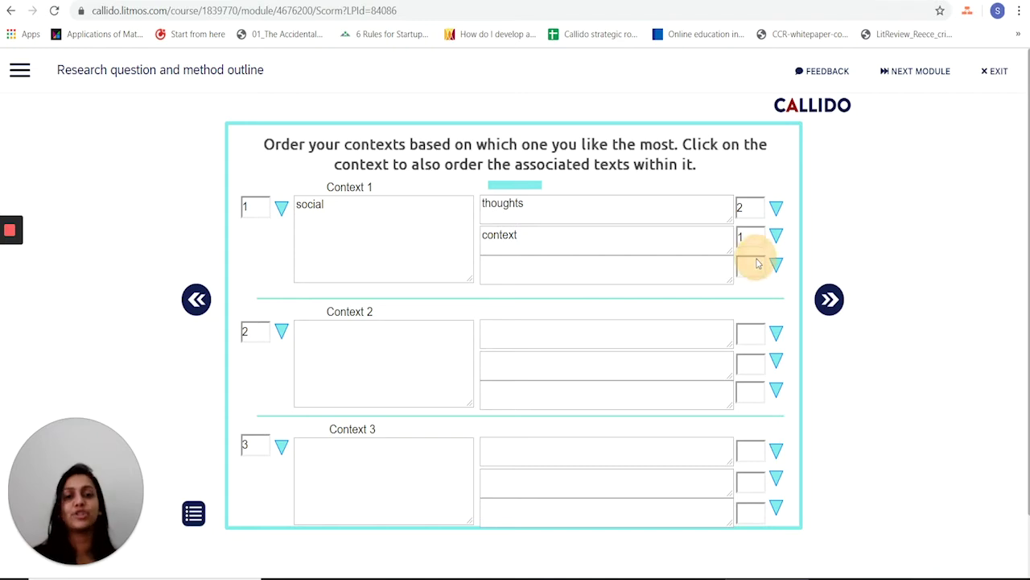
pyautogui.click(833, 300)
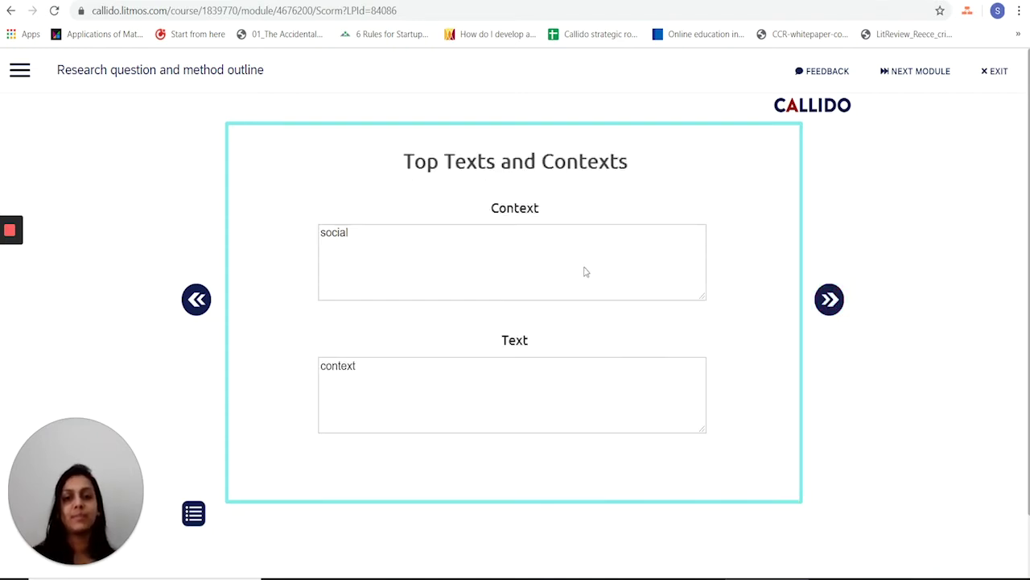
pyautogui.click(829, 309)
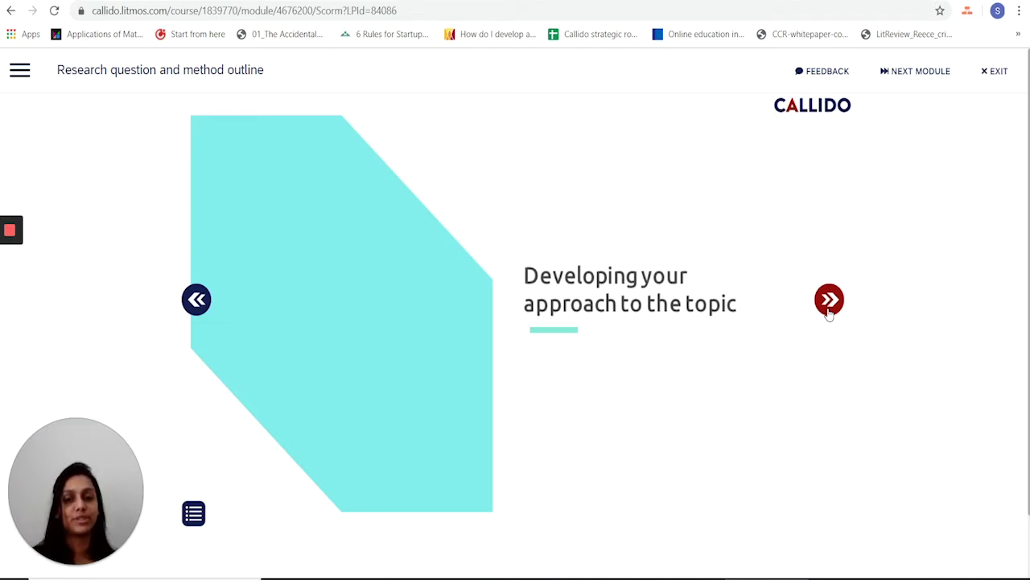
# Step: Check the search tips on the Understand the wider context slide, then continue to passages and quotes
pyautogui.click(829, 310)
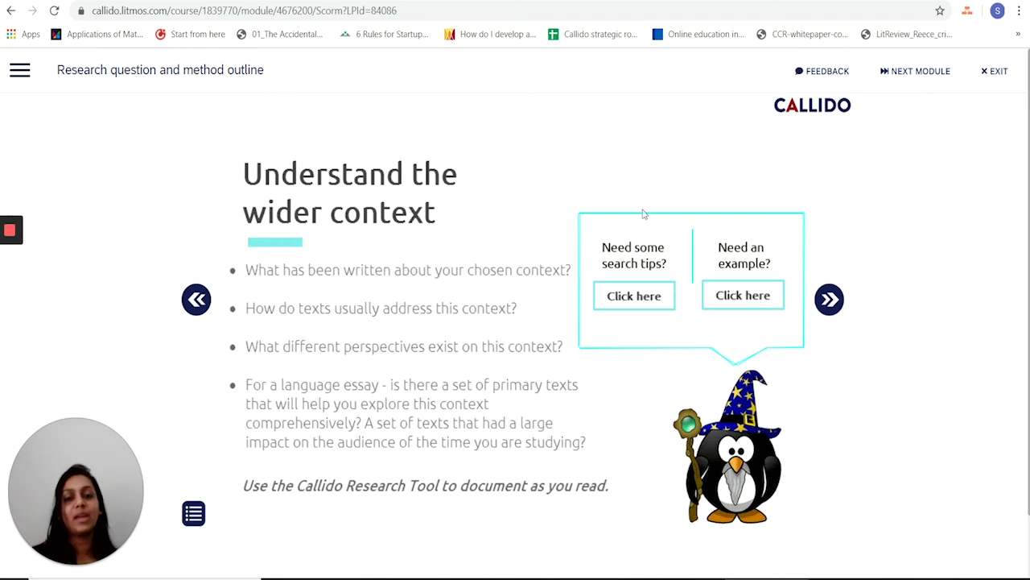
pyautogui.click(637, 295)
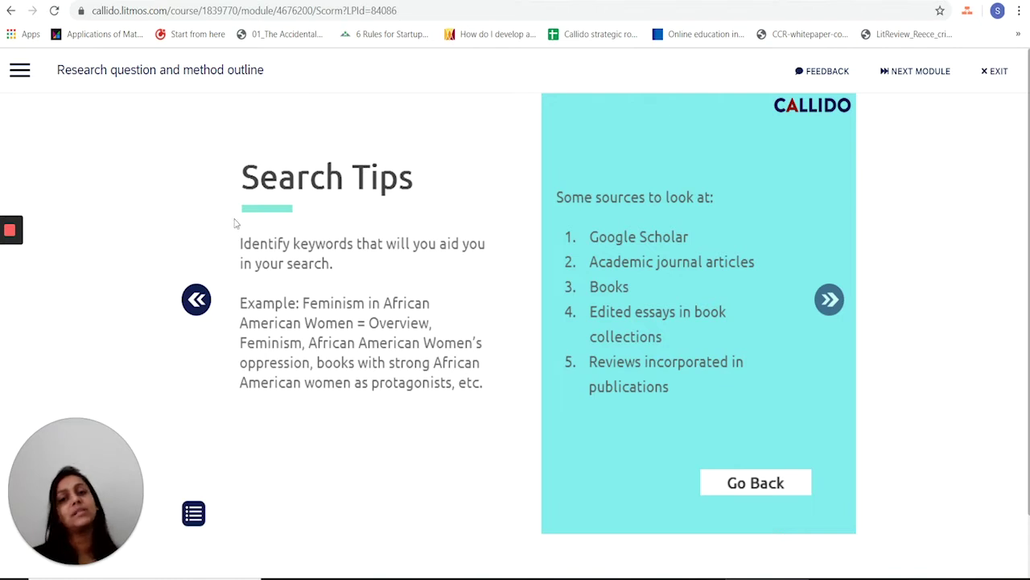
pyautogui.click(731, 483)
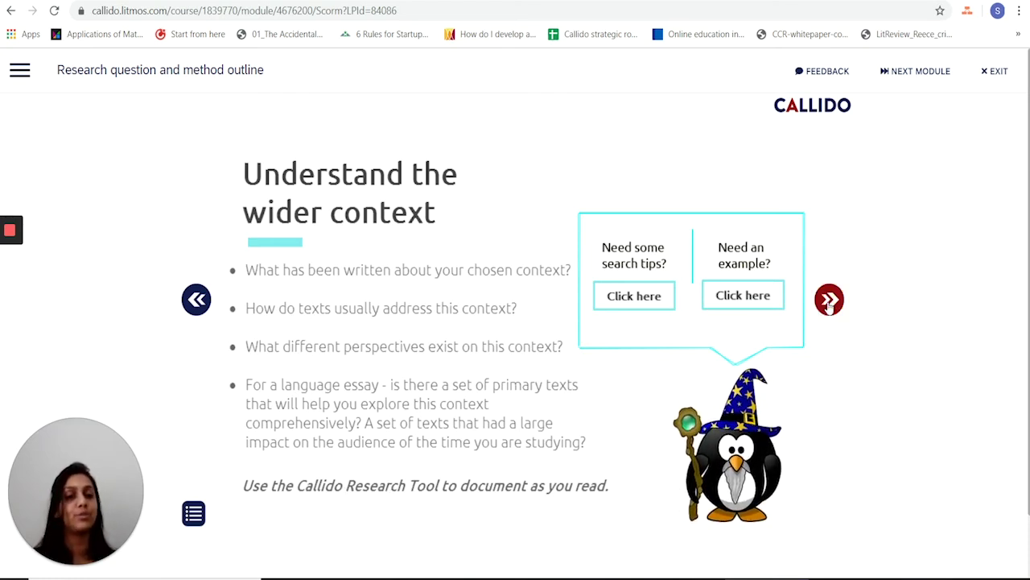
pyautogui.click(829, 300)
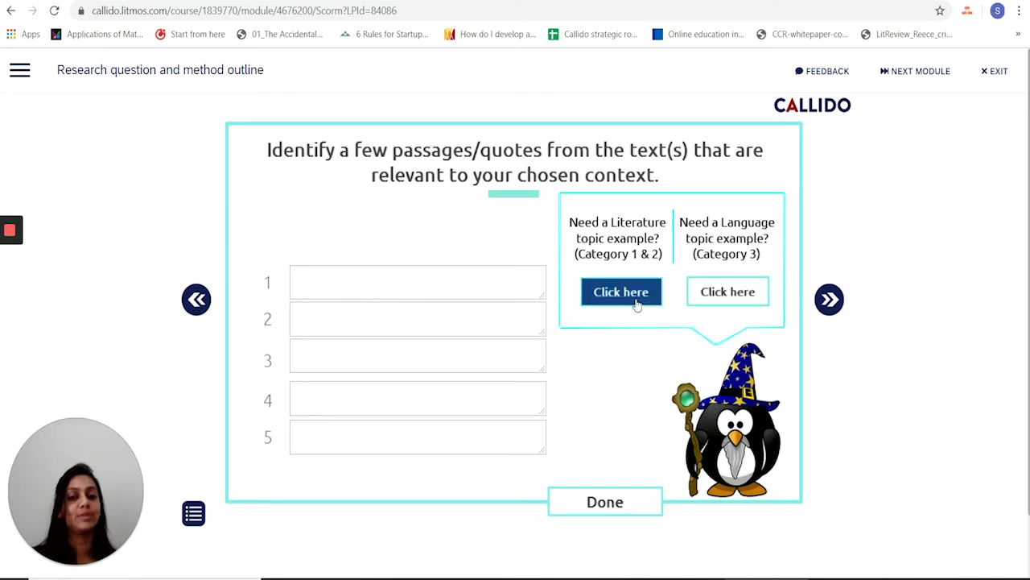
# Step: Advance through the text-context links and topic entry slides to the readiness checklist
pyautogui.click(830, 301)
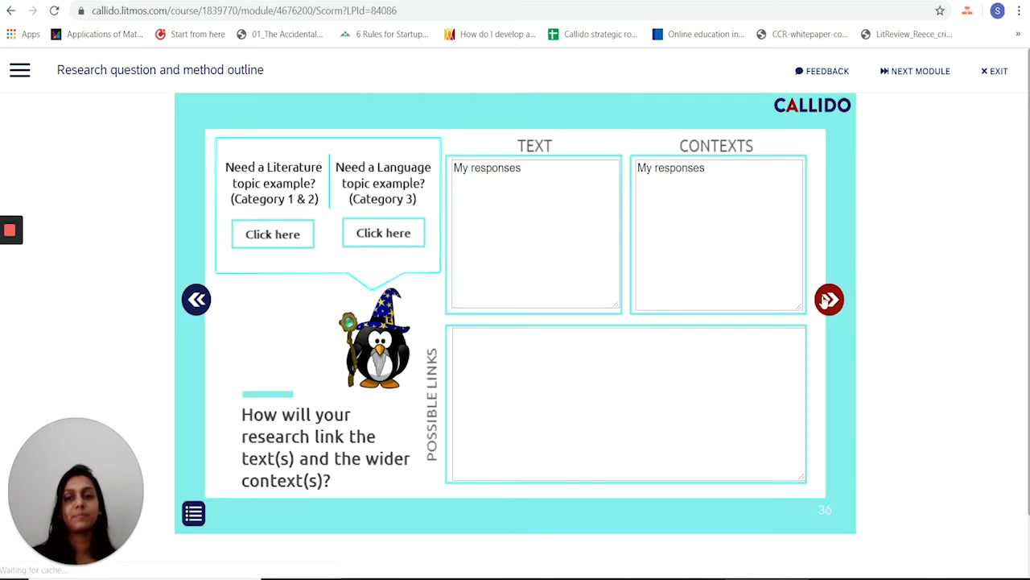
pyautogui.click(829, 300)
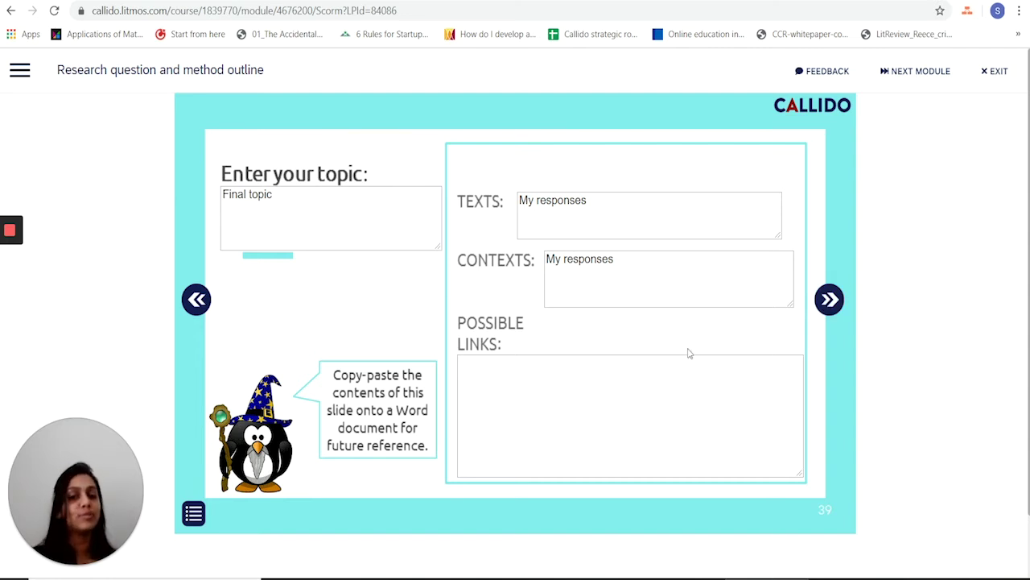
pyautogui.click(830, 306)
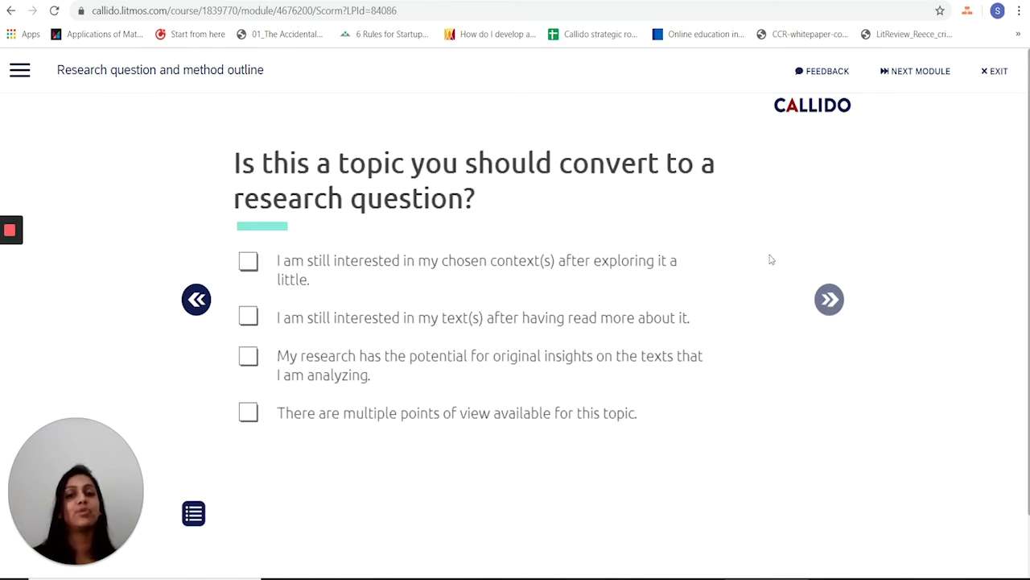
# Step: Tick the context, texts, original insights and multiple viewpoints statements, then continue
pyautogui.click(250, 264)
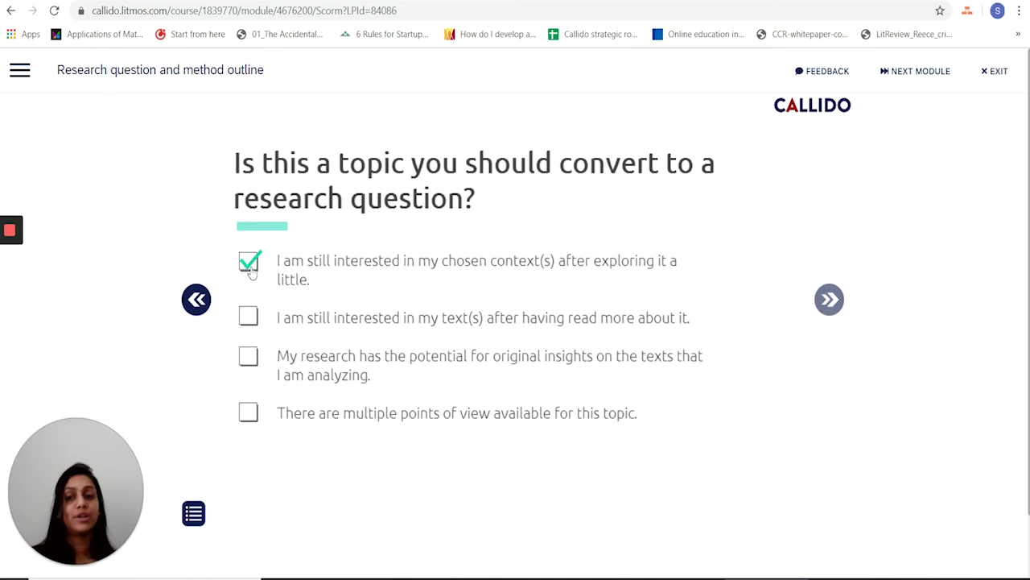
pyautogui.click(249, 314)
pyautogui.click(250, 354)
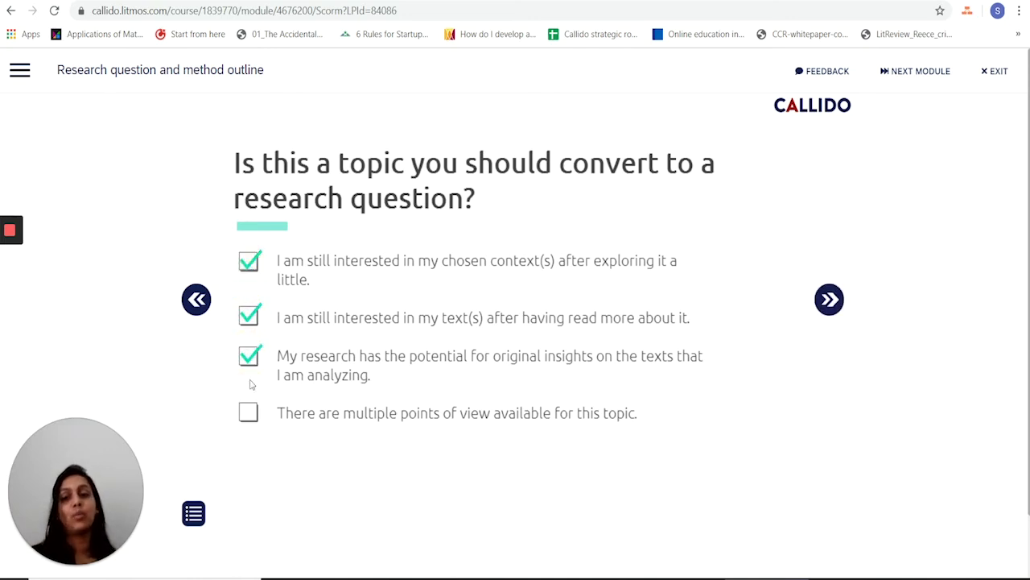
pyautogui.click(251, 417)
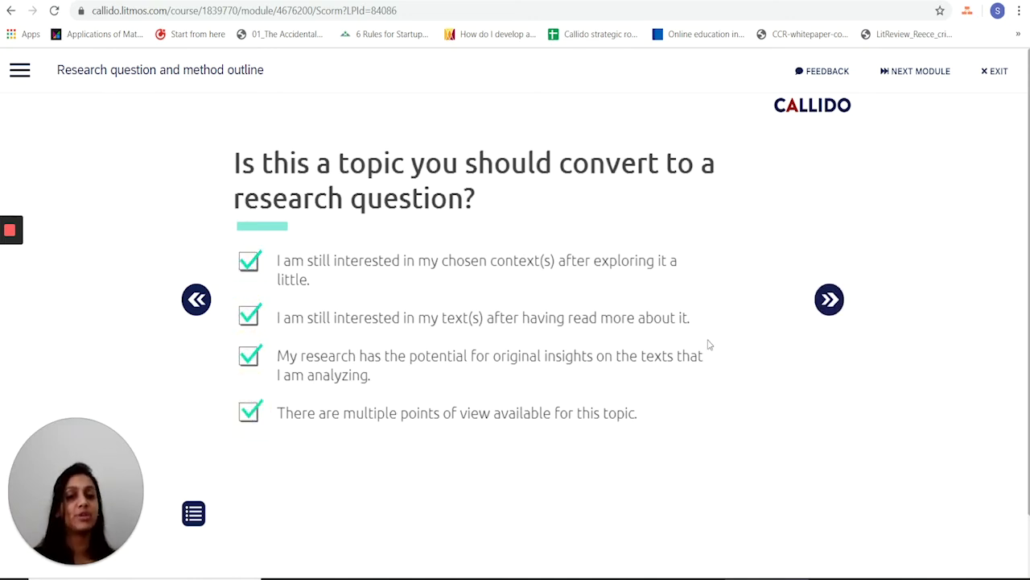
pyautogui.click(833, 304)
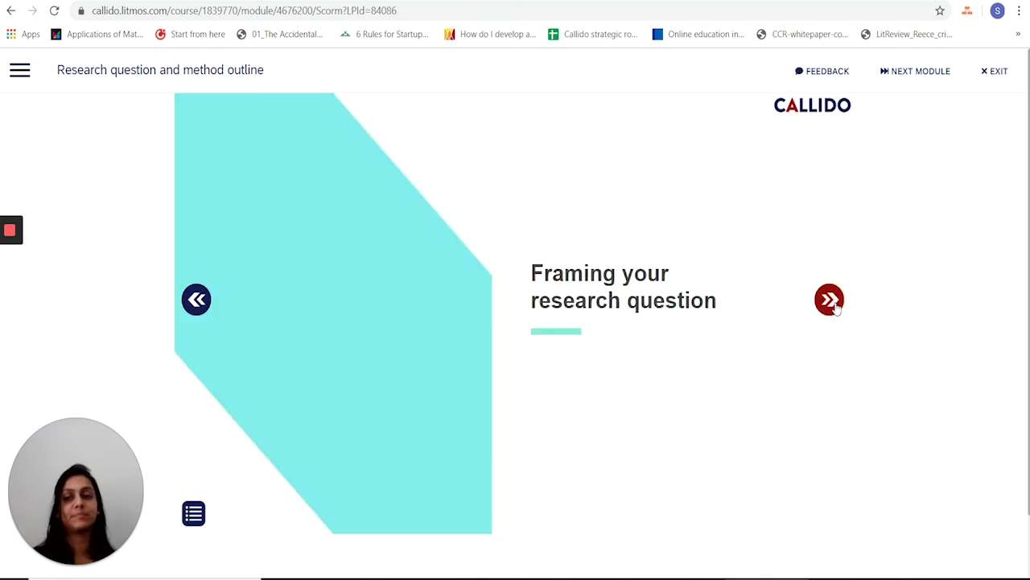
# Step: Go through the good research question and Scope slides and start a Text 1 entry in the form
pyautogui.click(833, 303)
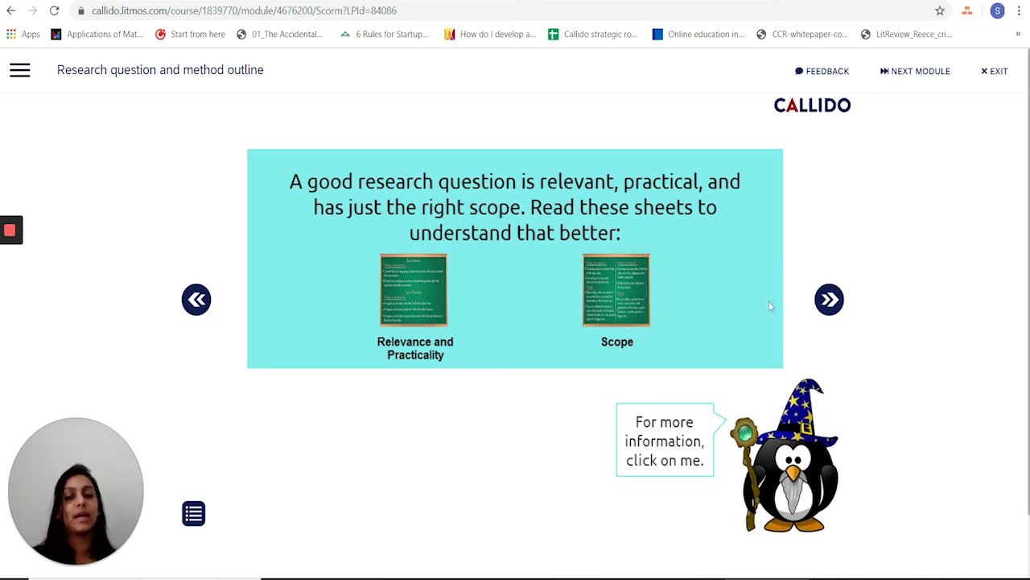
pyautogui.click(832, 300)
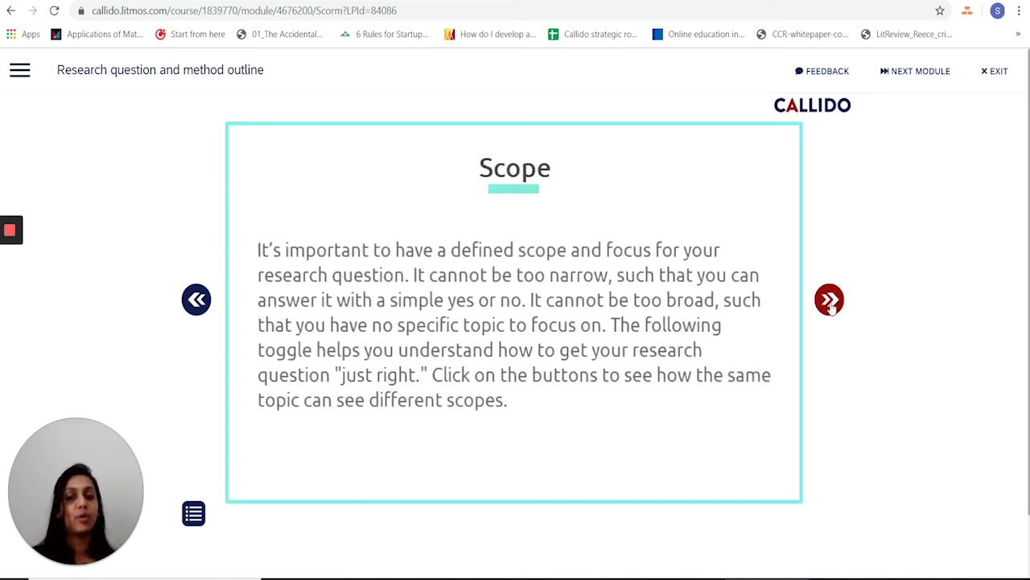
pyautogui.click(829, 302)
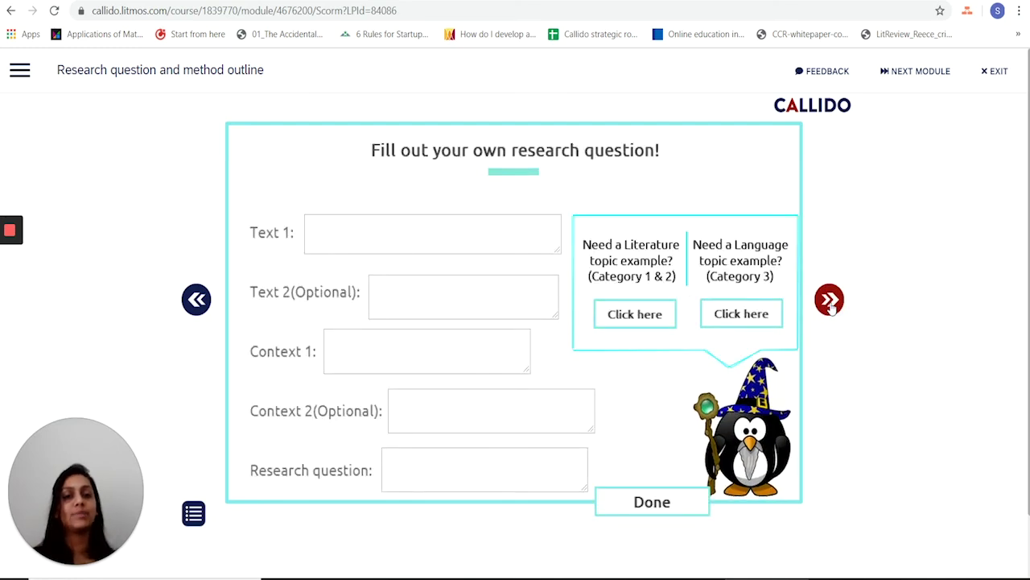
pyautogui.click(527, 242)
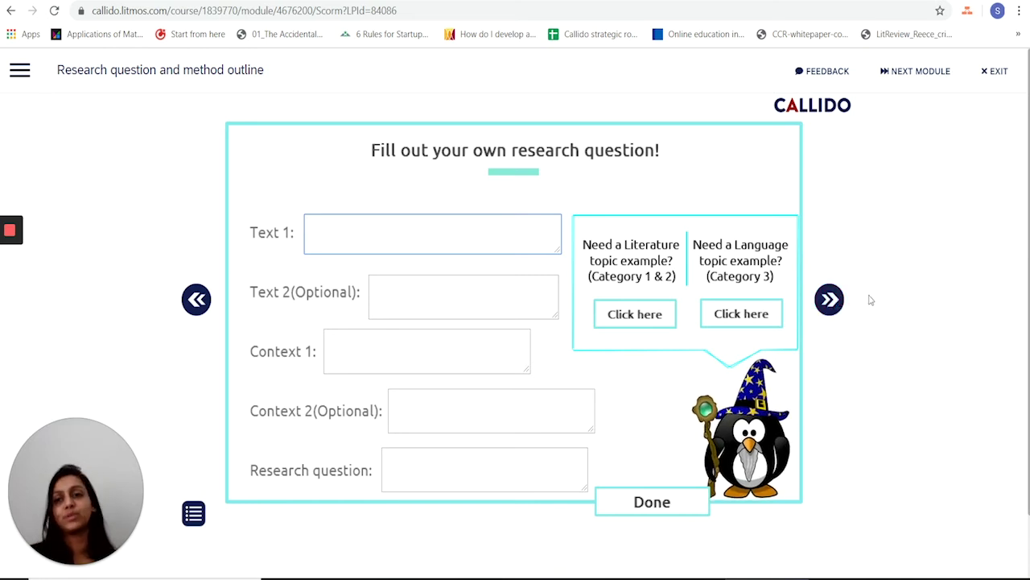
pyautogui.moveTo(10, 237)
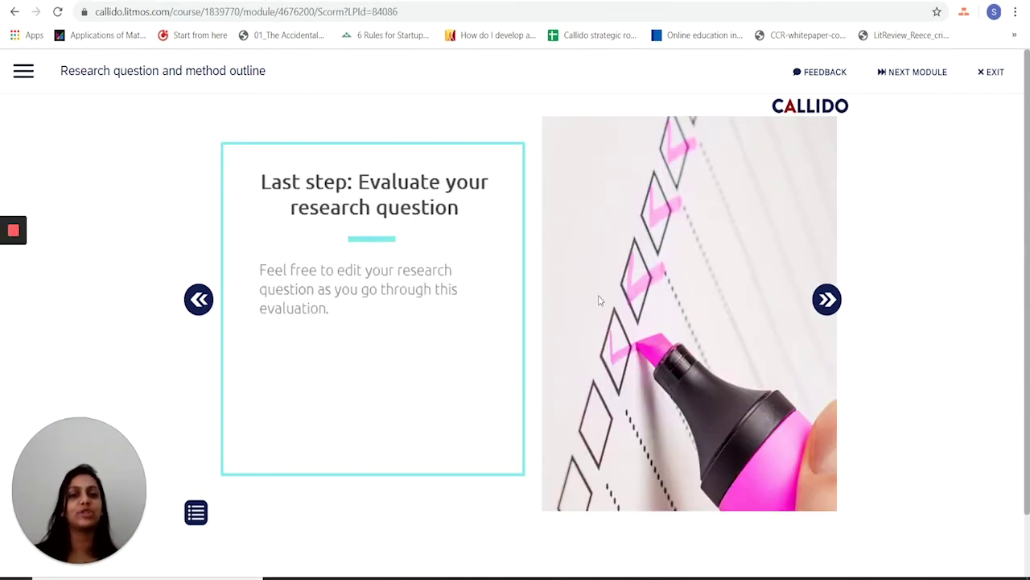
# Step: Write 'comments' for the open-ended question, choose option 2, and return from its feedback
pyautogui.click(825, 300)
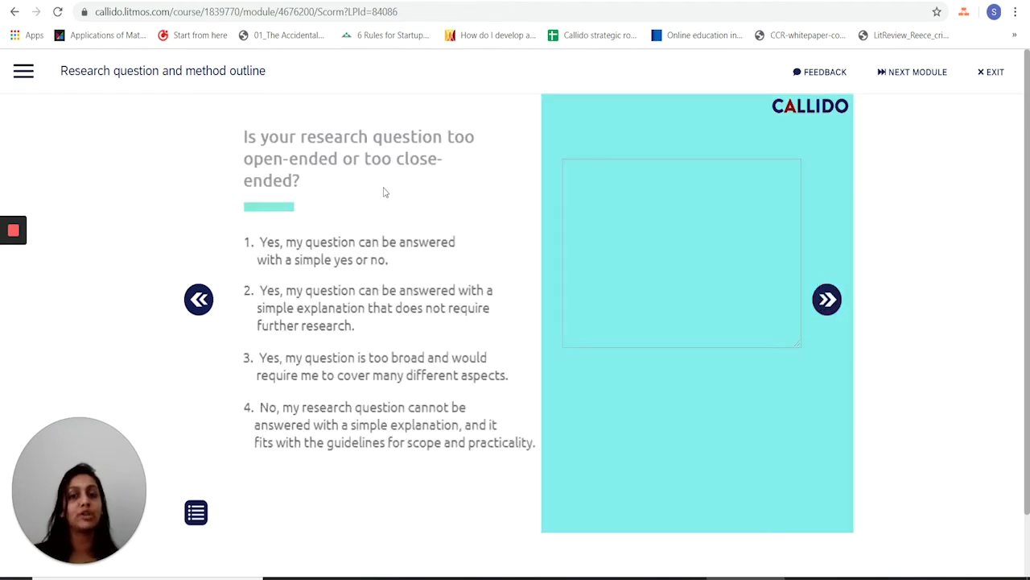
pyautogui.click(644, 240)
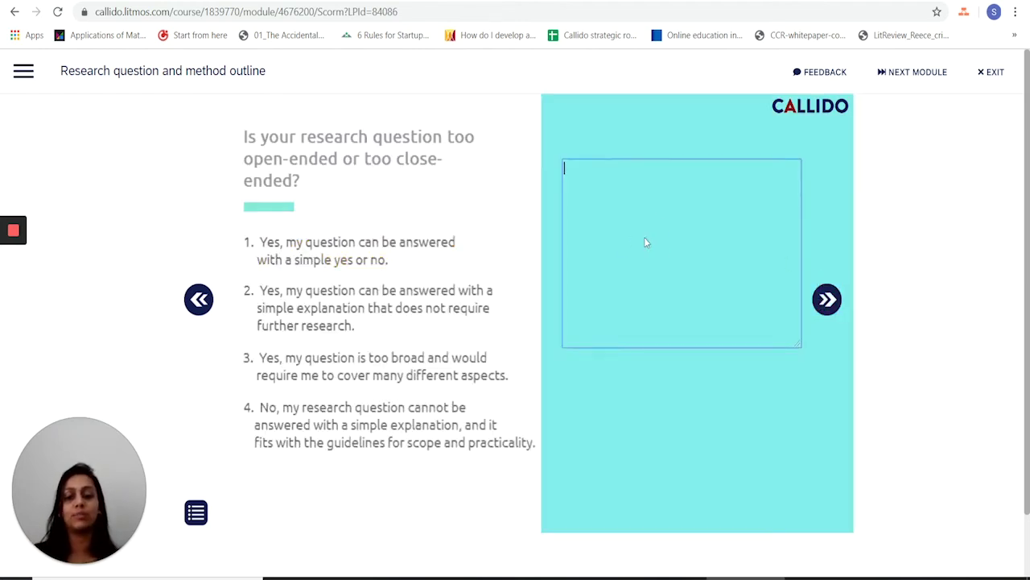
pyautogui.write('comments')
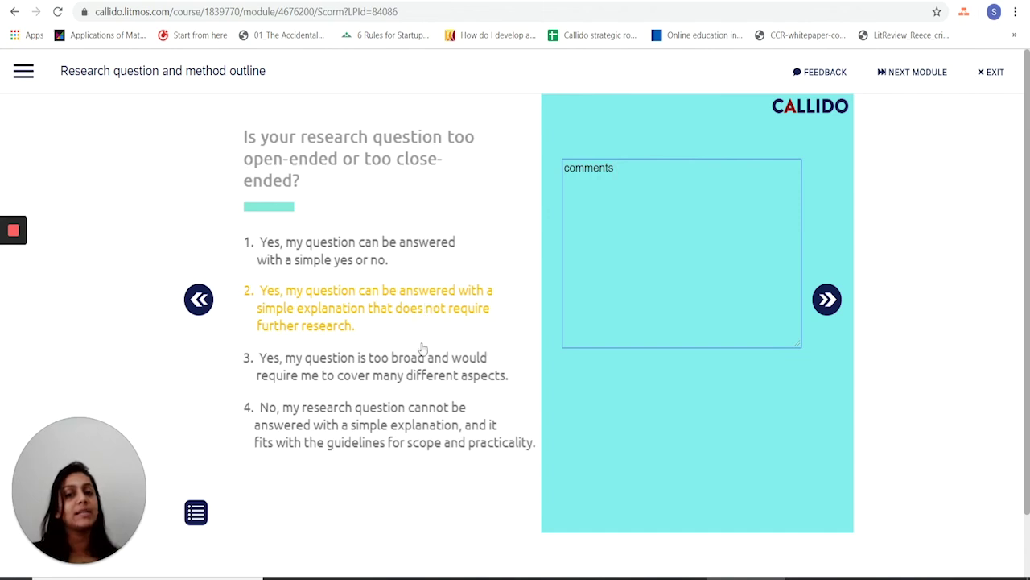
pyautogui.click(417, 310)
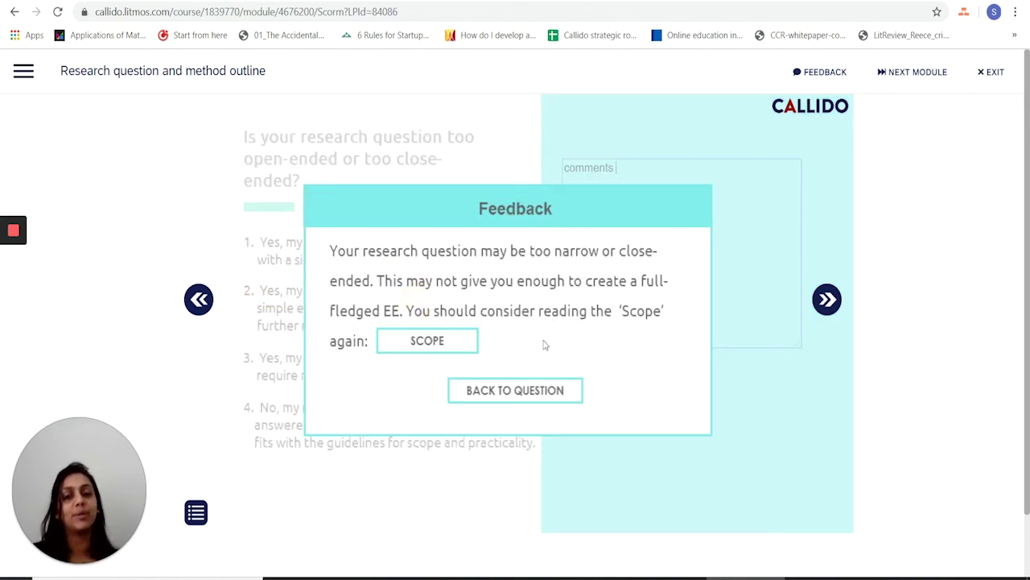
pyautogui.click(536, 392)
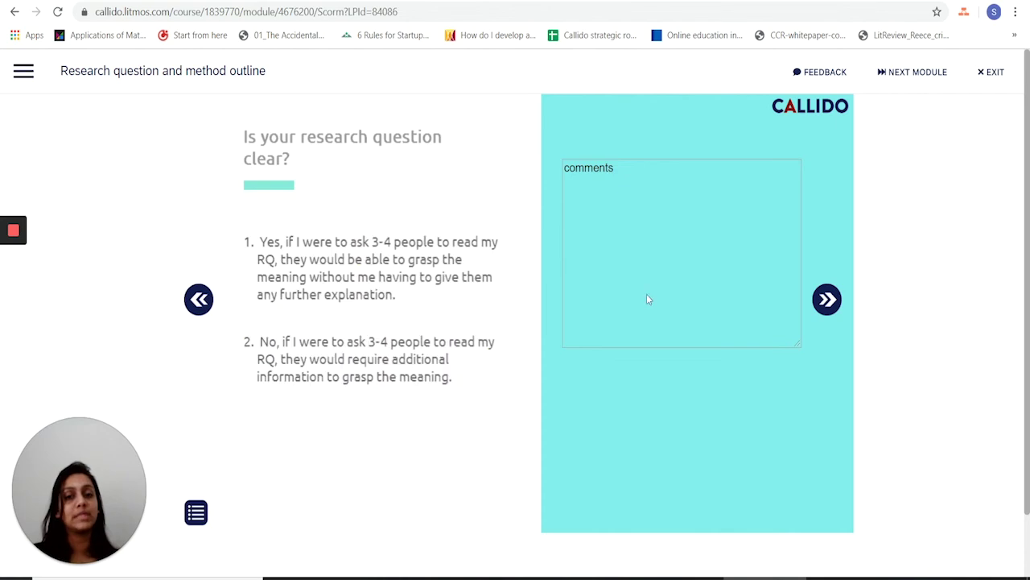
# Step: Skip the relevance and practicality questions to reach Extended Essay Checkpoint #1
pyautogui.click(826, 304)
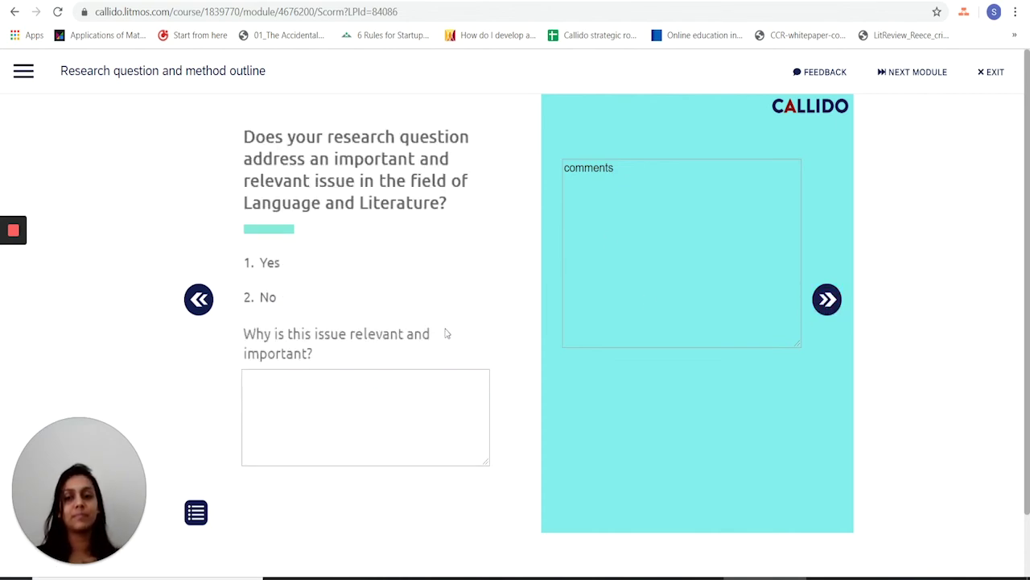
pyautogui.click(827, 306)
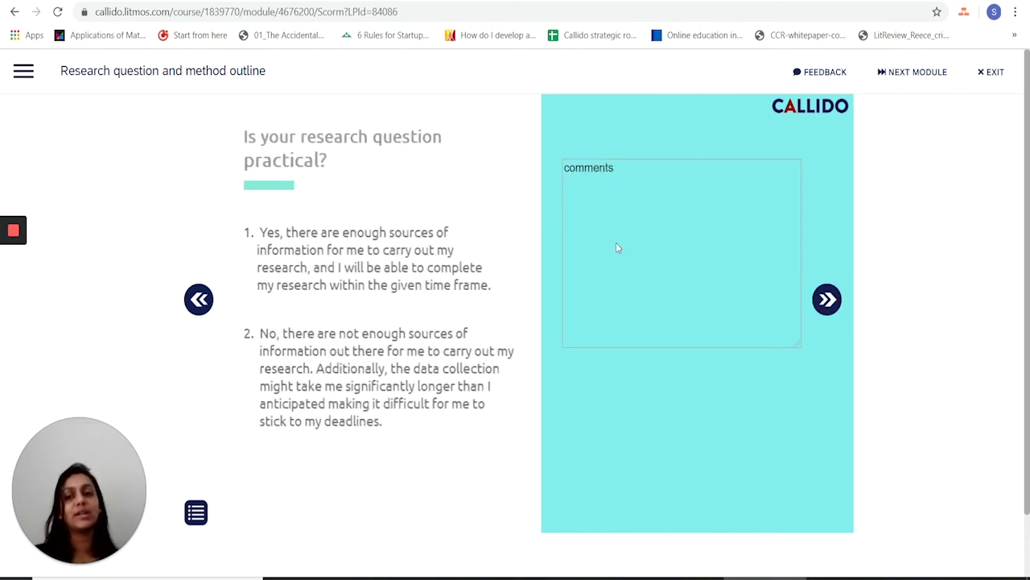
pyautogui.click(828, 302)
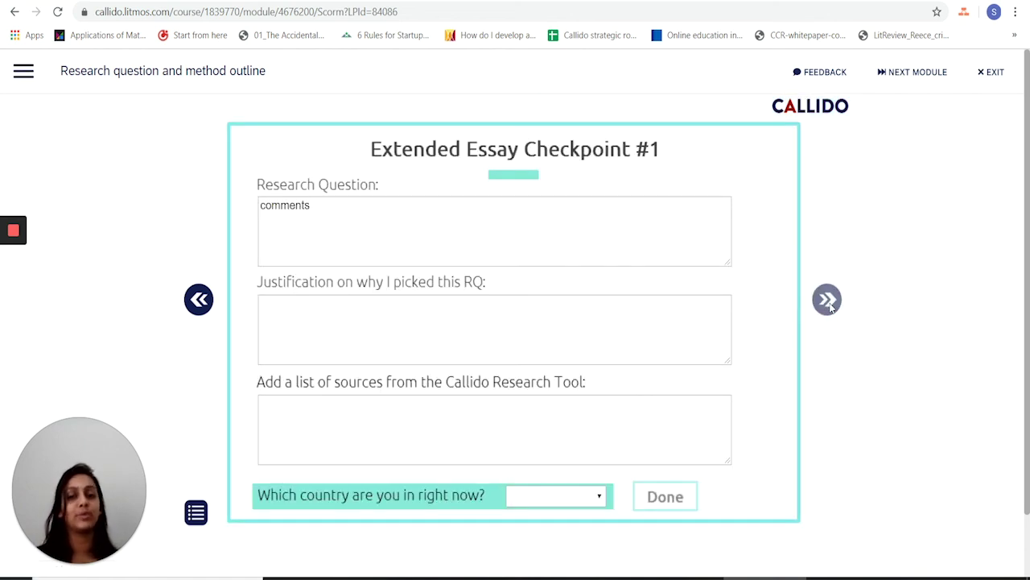
pyautogui.click(389, 215)
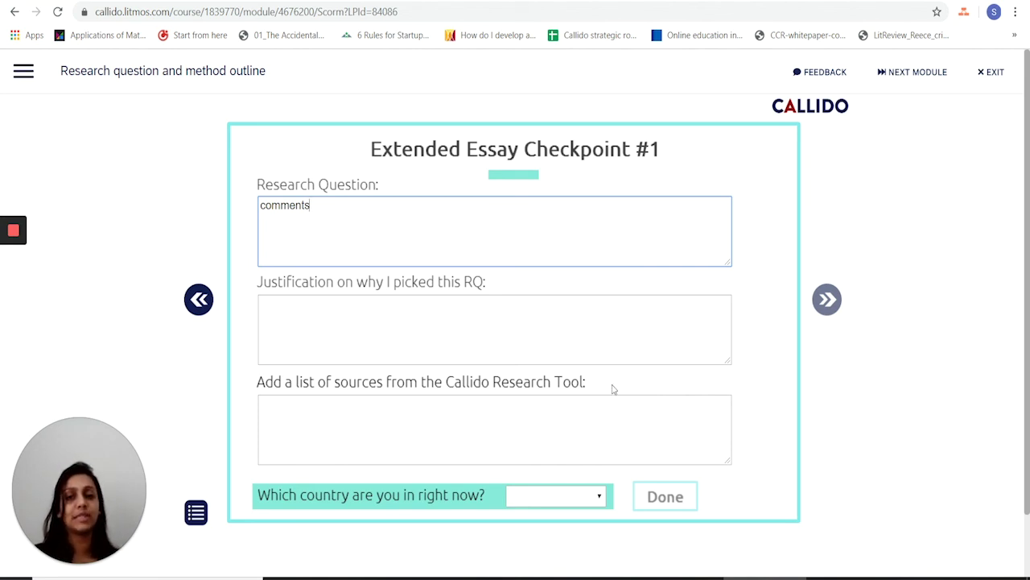
pyautogui.moveTo(9, 233)
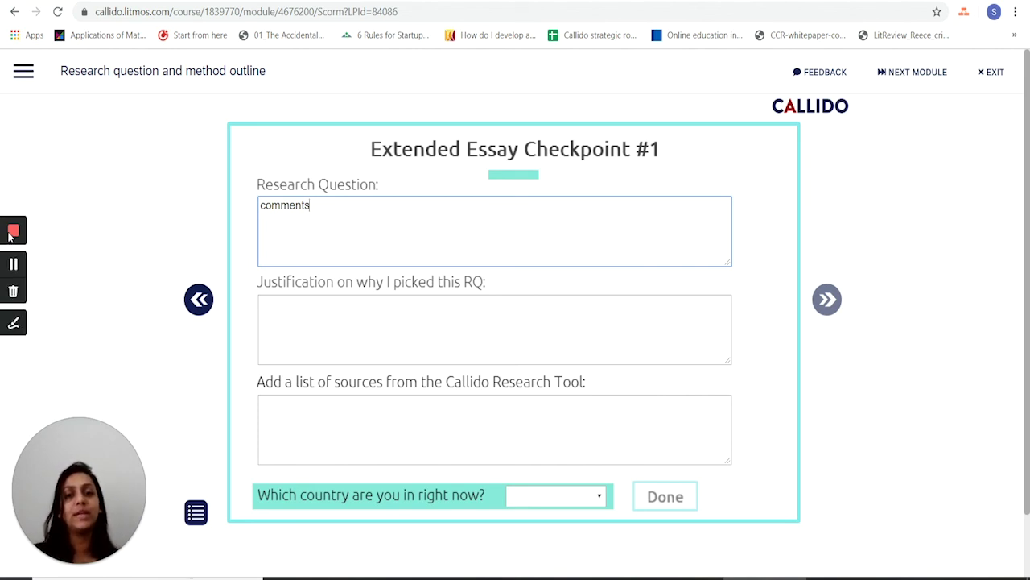